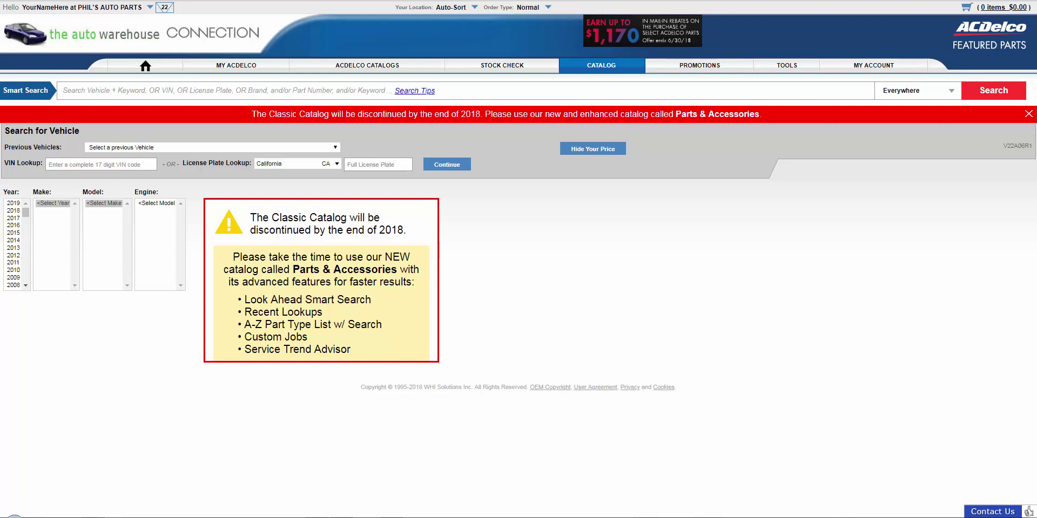
# Select year 2016, make Buick, model LaCrosse and the 3.6L V6 FLEX VIN:3 engine.
pyautogui.click(11, 226)
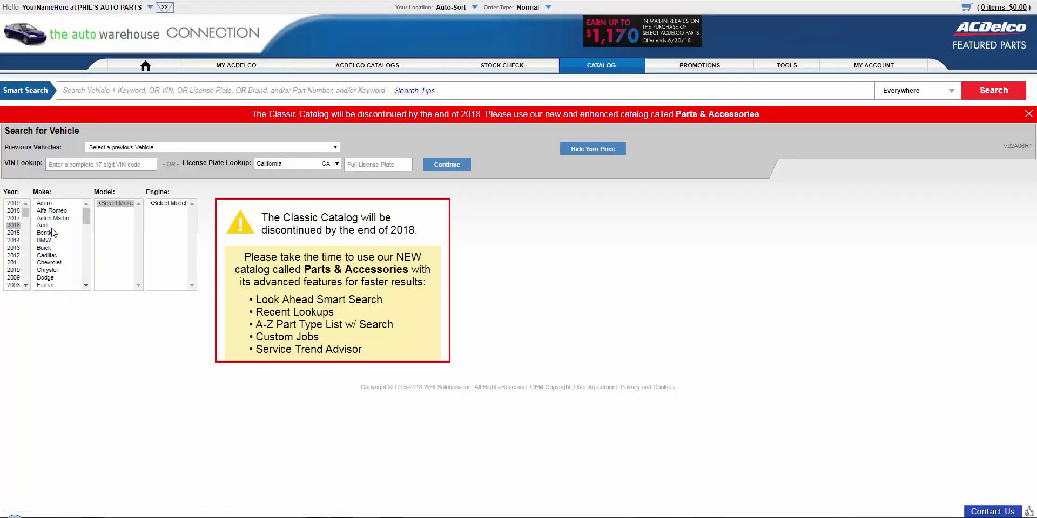
pyautogui.click(63, 249)
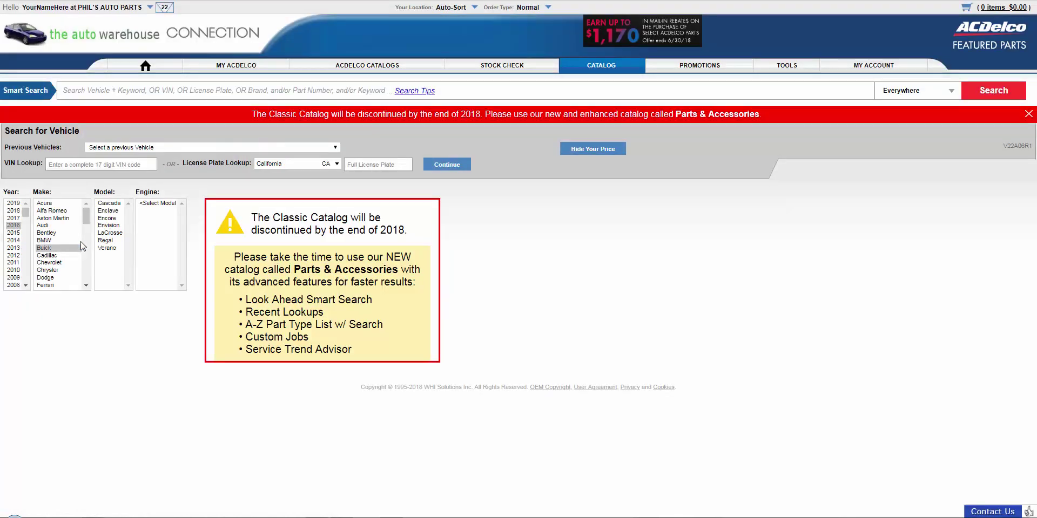
pyautogui.click(110, 233)
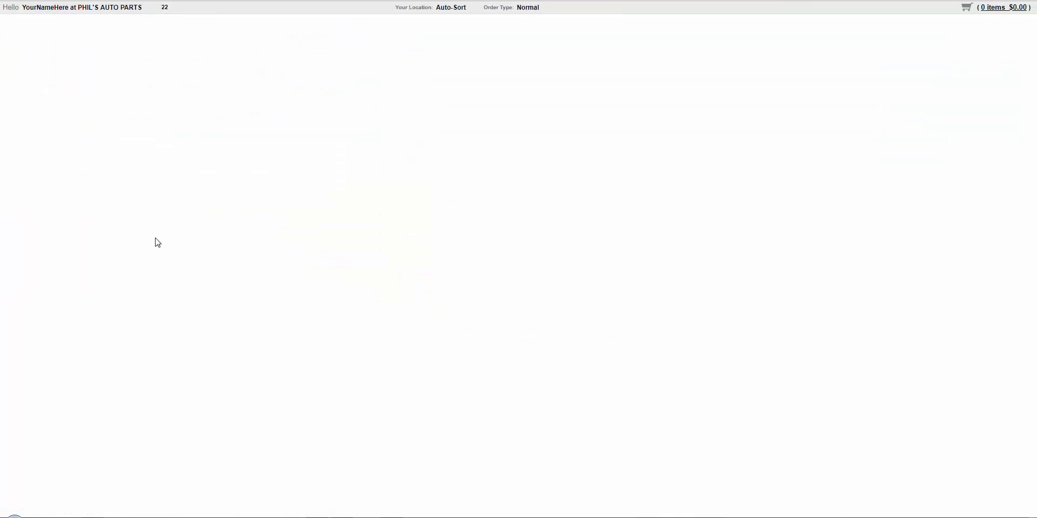
pyautogui.click(168, 211)
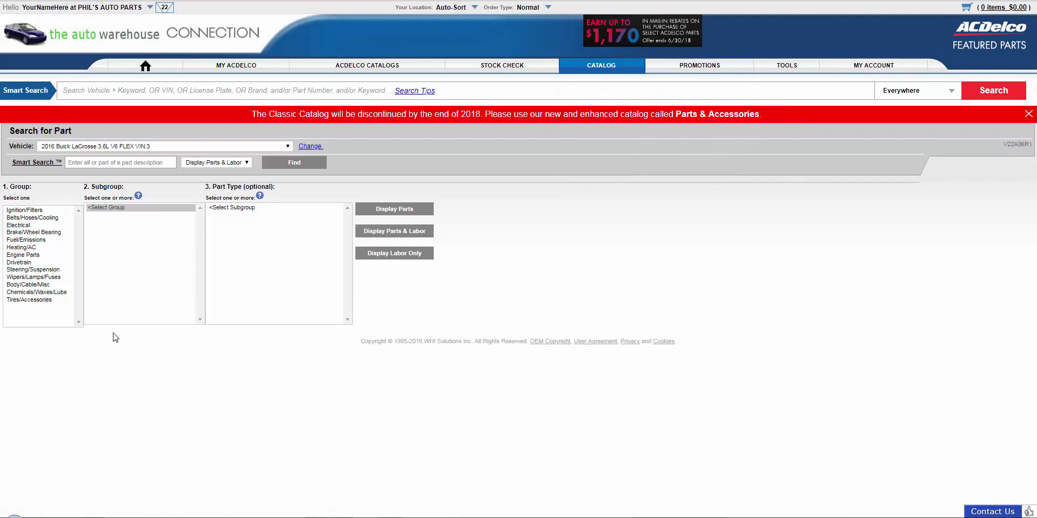
# Return to the Classic catalog vehicle search and briefly view the Previous Vehicles list.
pyautogui.click(609, 68)
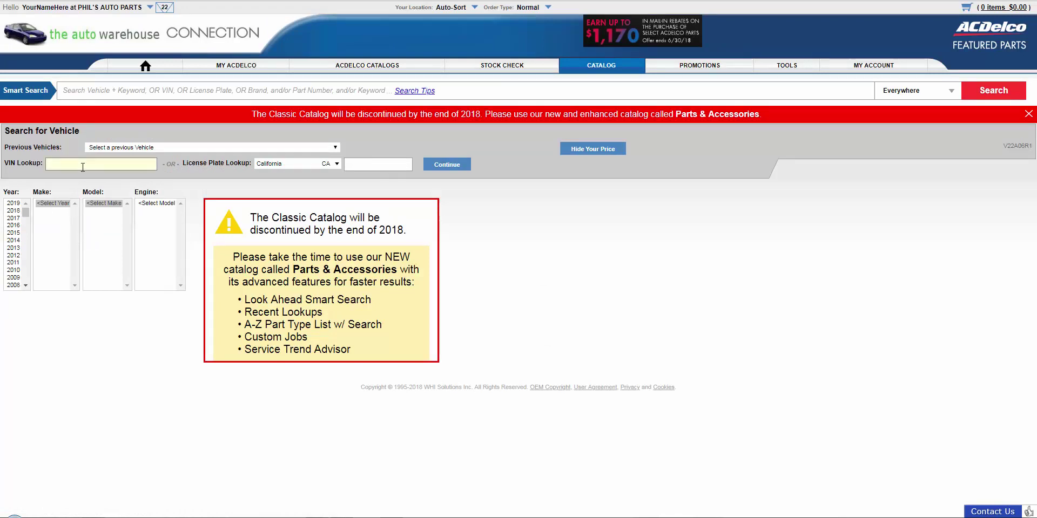
pyautogui.click(335, 147)
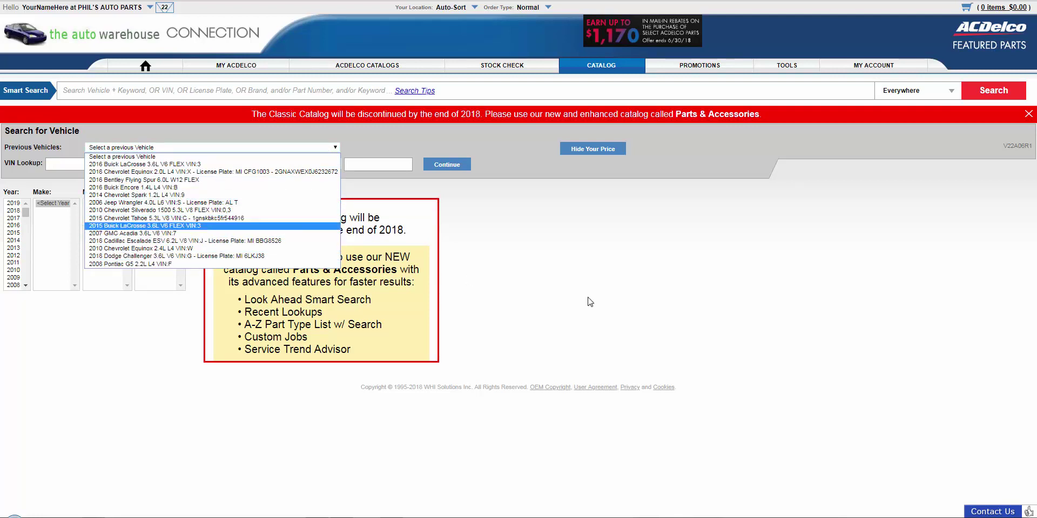
pyautogui.click(306, 156)
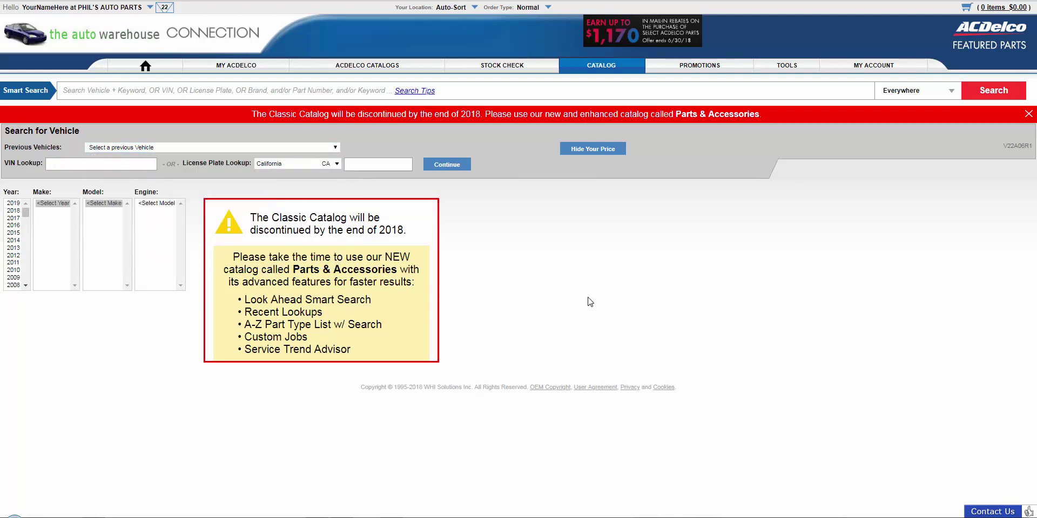
# Look up the Michigan license plate to load the 2018 Chevrolet Equinox 2.0L L4.
pyautogui.click(335, 165)
pyautogui.click(256, 264)
pyautogui.click(368, 166)
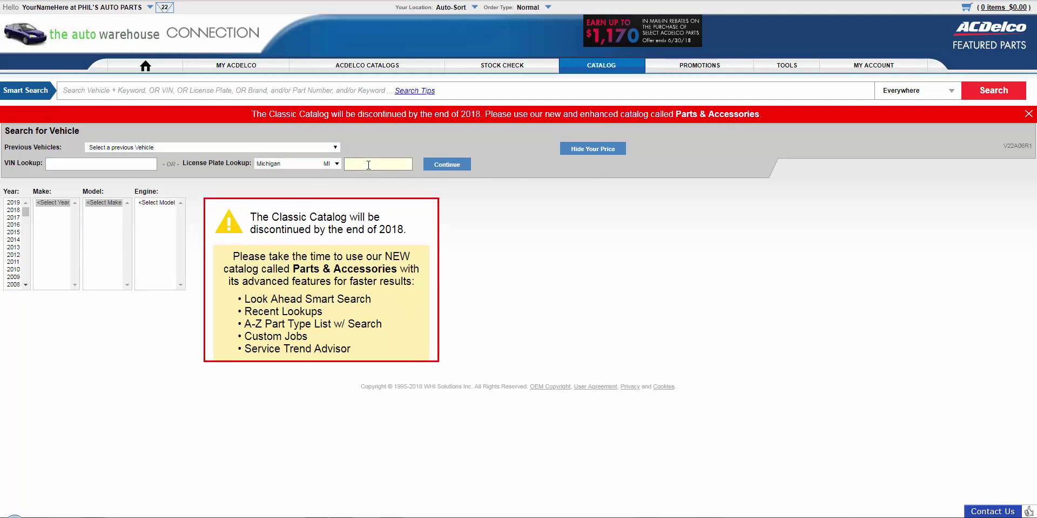
pyautogui.write('CFG1003')
pyautogui.press('Return')
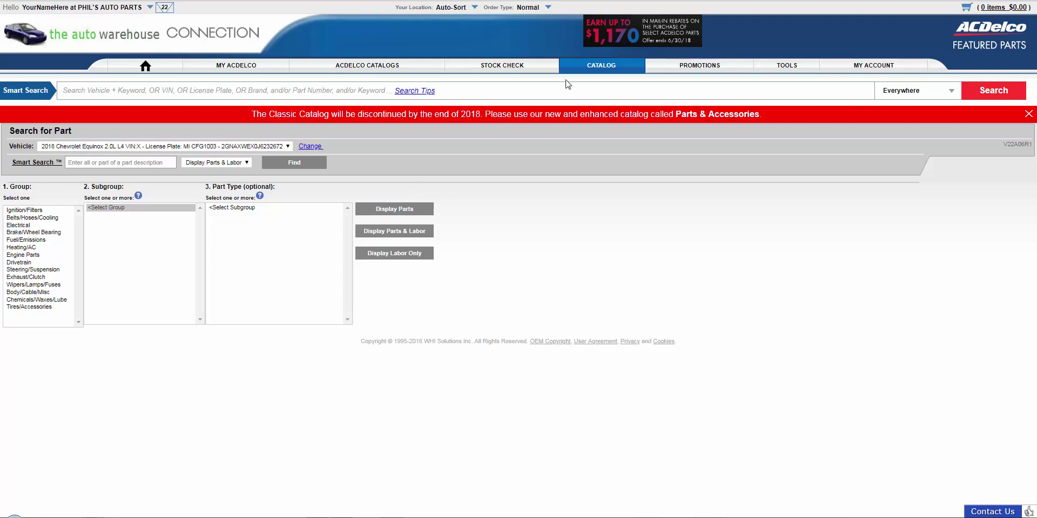
# Choose Parts & Accessories > Catalog from the CATALOG menu to open the new catalog.
pyautogui.click(595, 69)
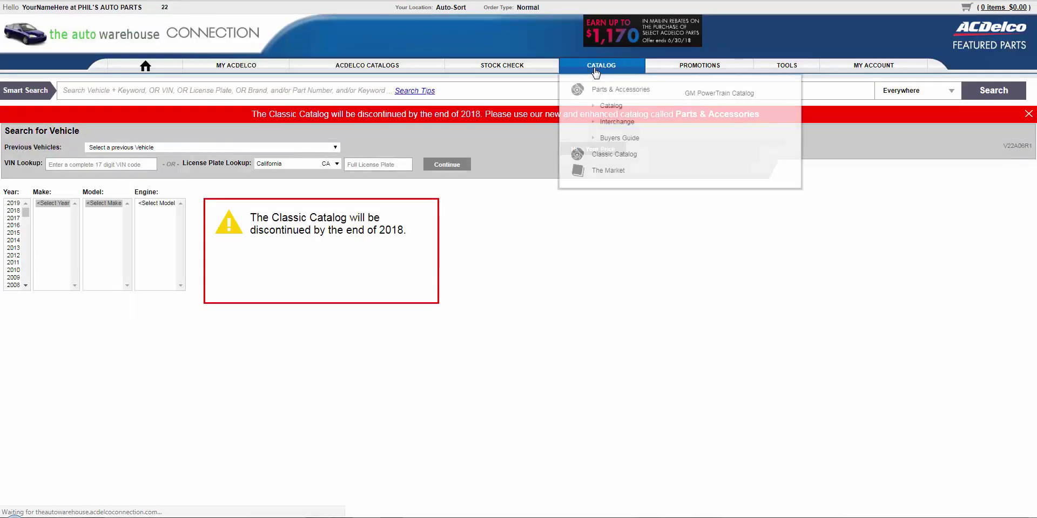
pyautogui.click(613, 106)
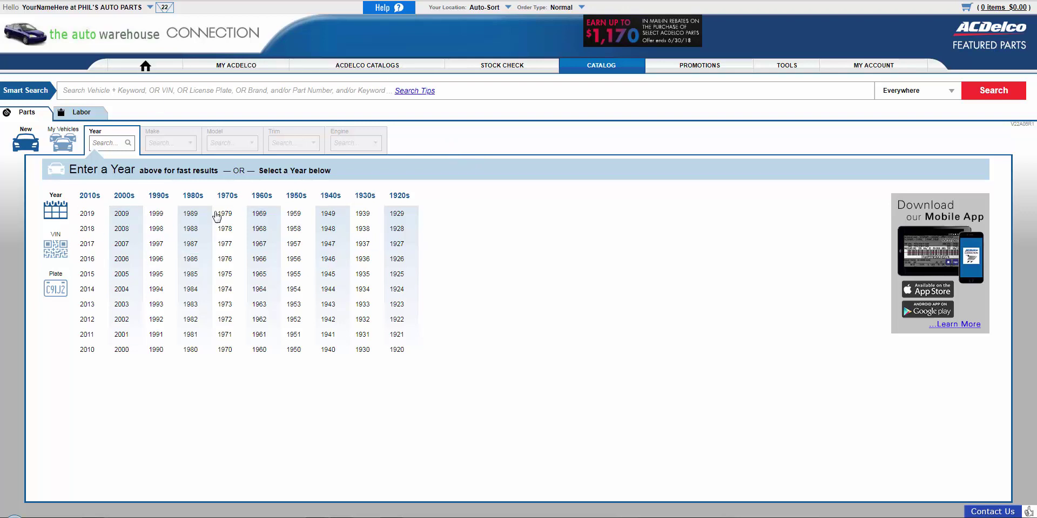
# Select a 2017 GMC Savana 3500 in the new catalog selector.
pyautogui.click(87, 243)
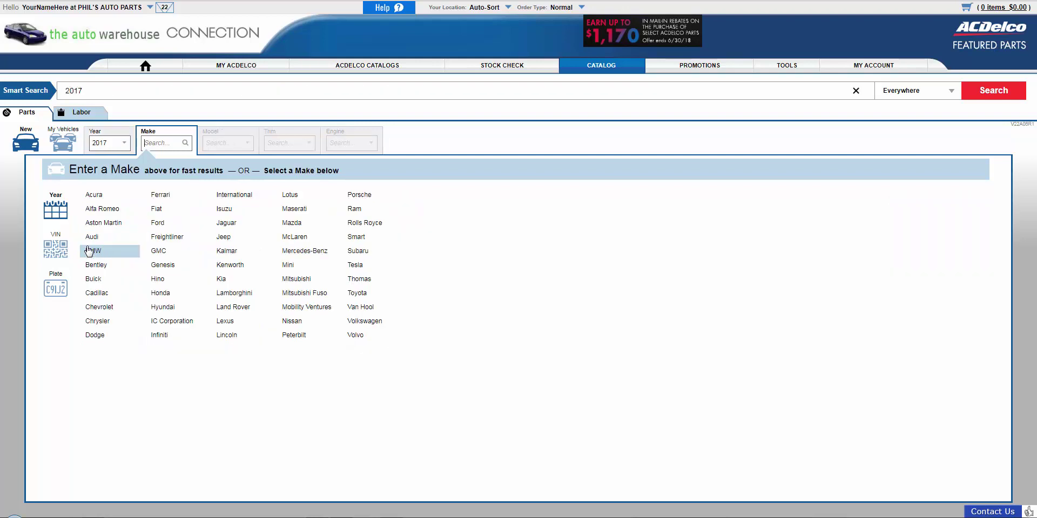
pyautogui.click(161, 252)
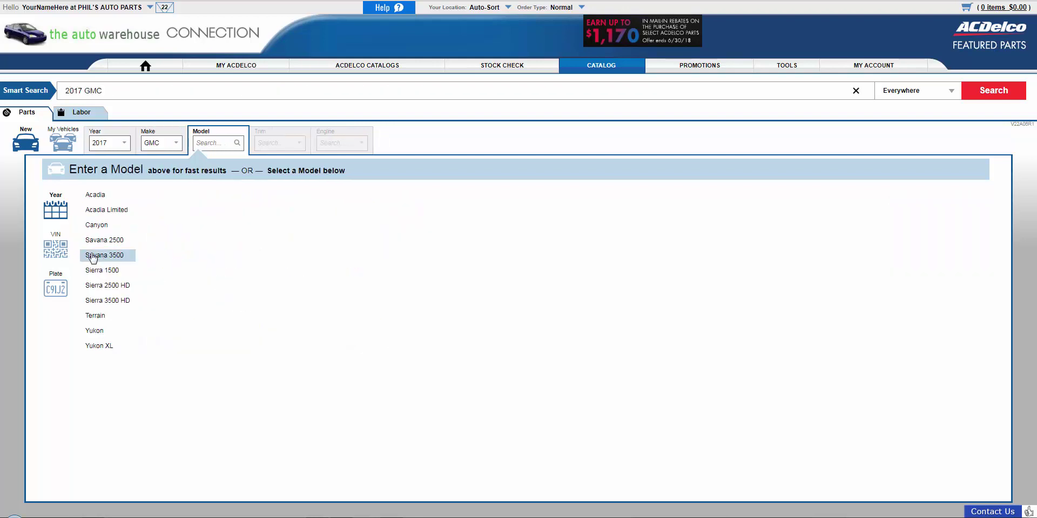
pyautogui.click(116, 256)
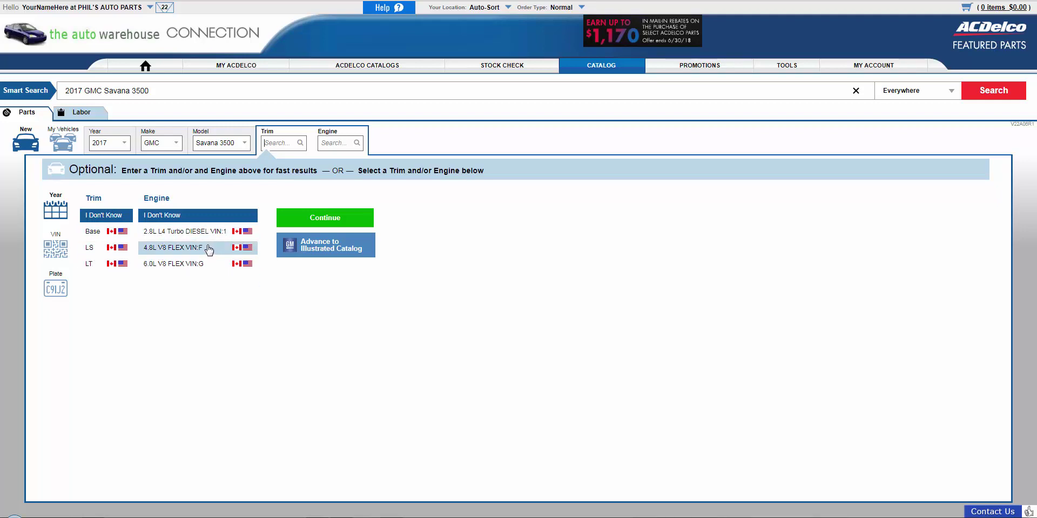
# Switch the vehicle to a 2018 Chevrolet Impala, filtering makes with 'ch'.
pyautogui.click(110, 142)
pyautogui.click(91, 225)
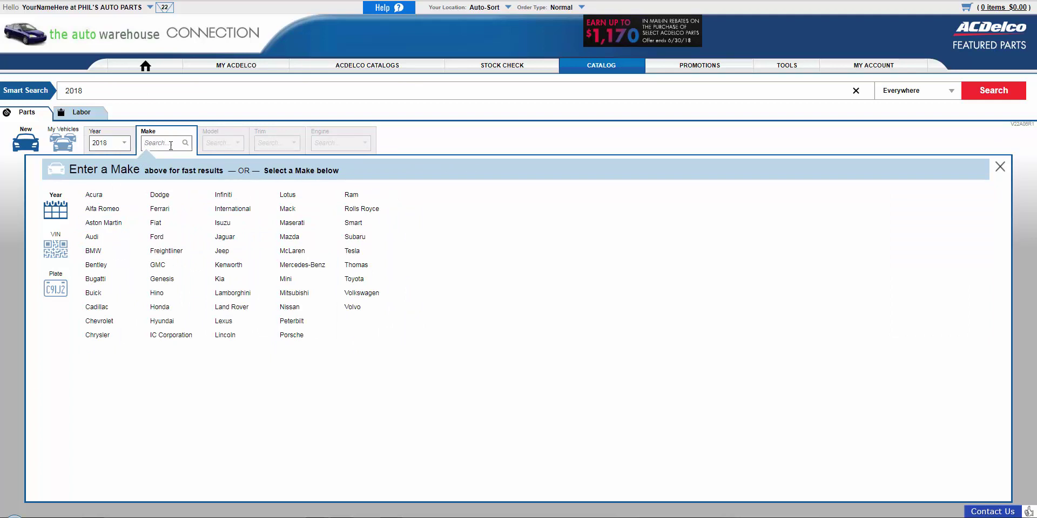
pyautogui.write('ch')
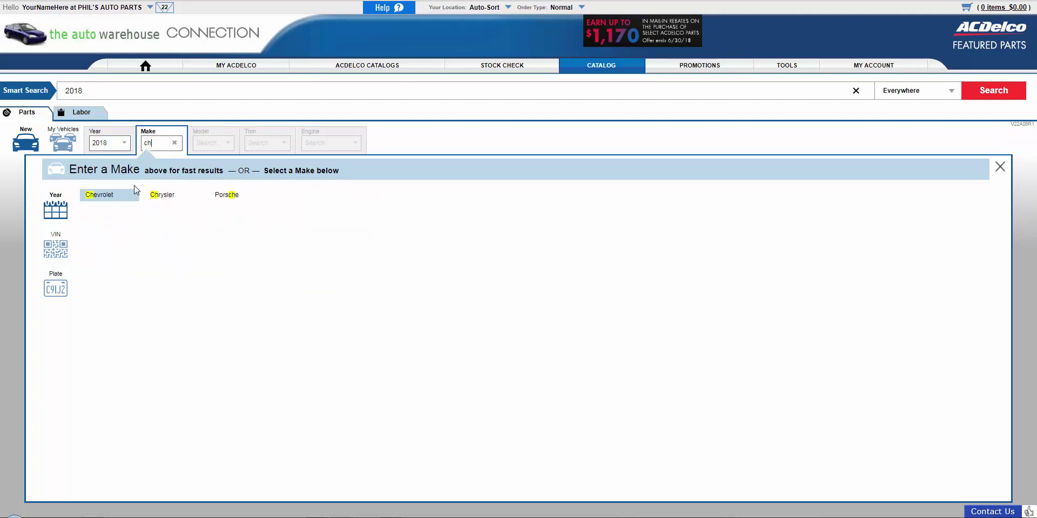
pyautogui.click(110, 196)
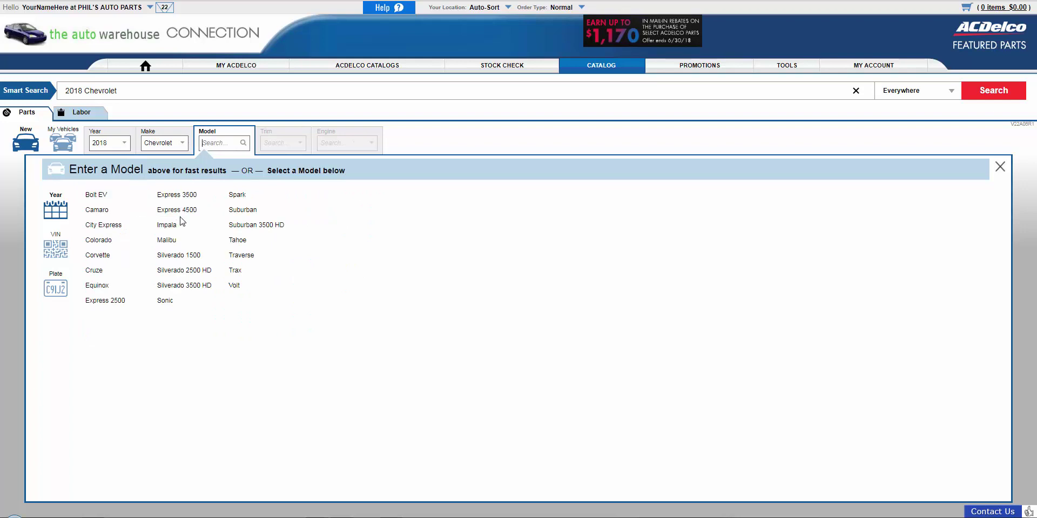
pyautogui.click(169, 225)
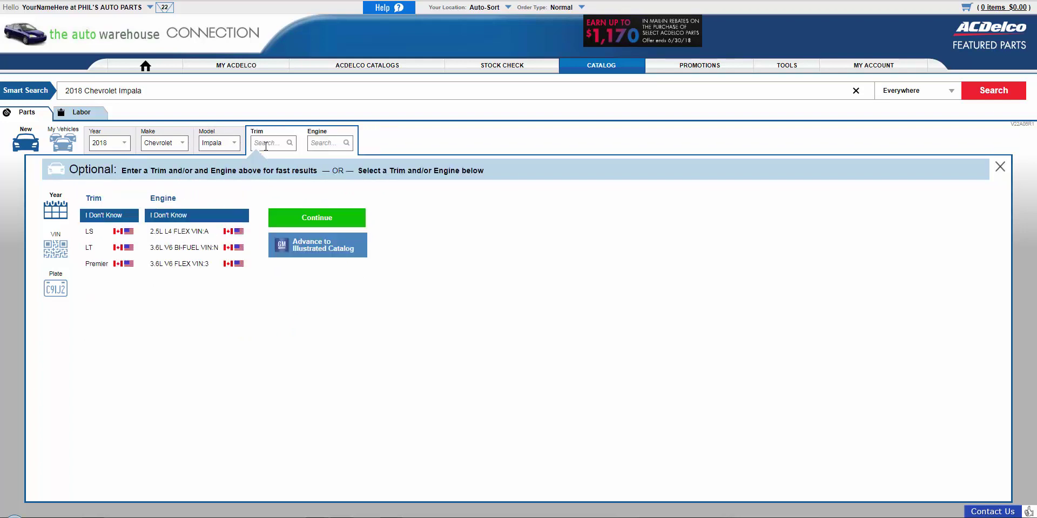
pyautogui.write('l')
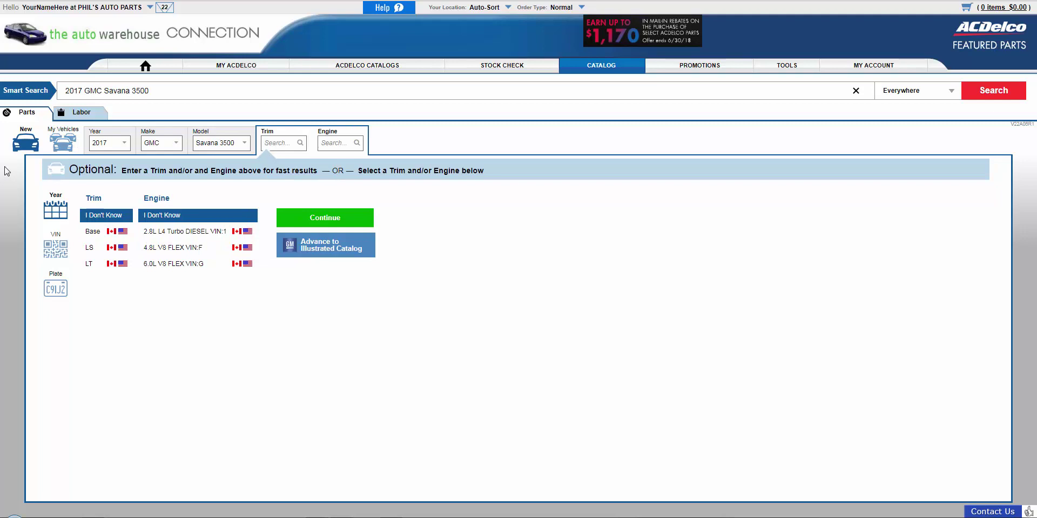
pyautogui.click(26, 142)
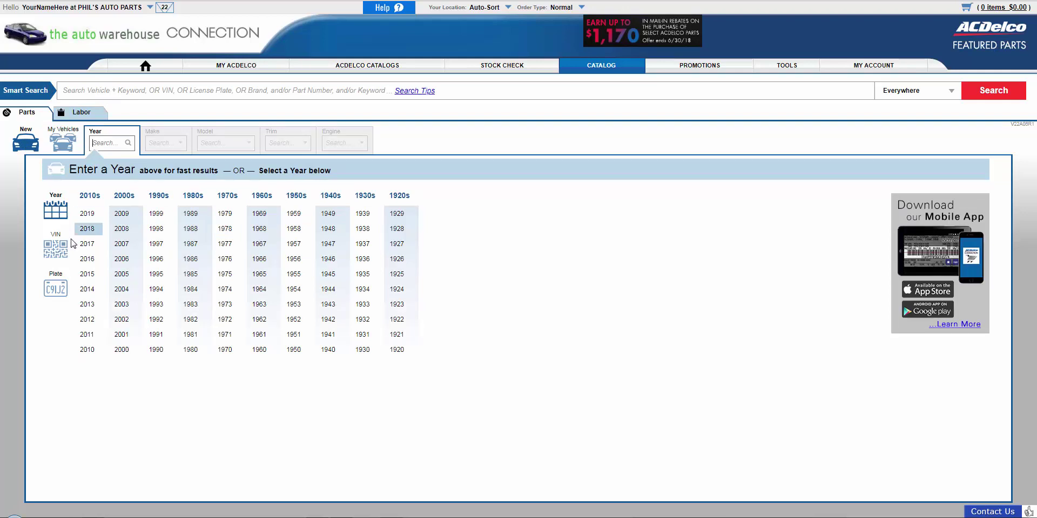
pyautogui.click(54, 249)
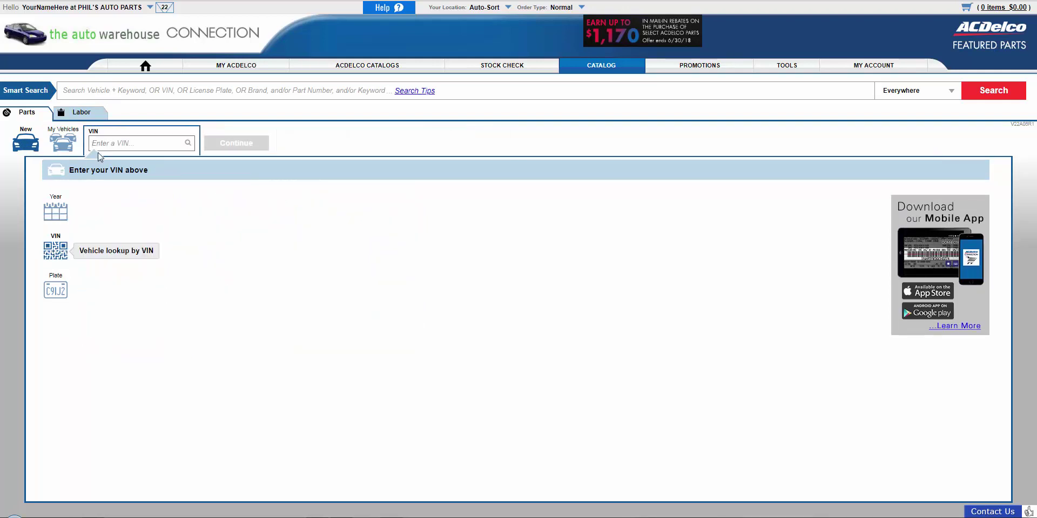
pyautogui.click(99, 142)
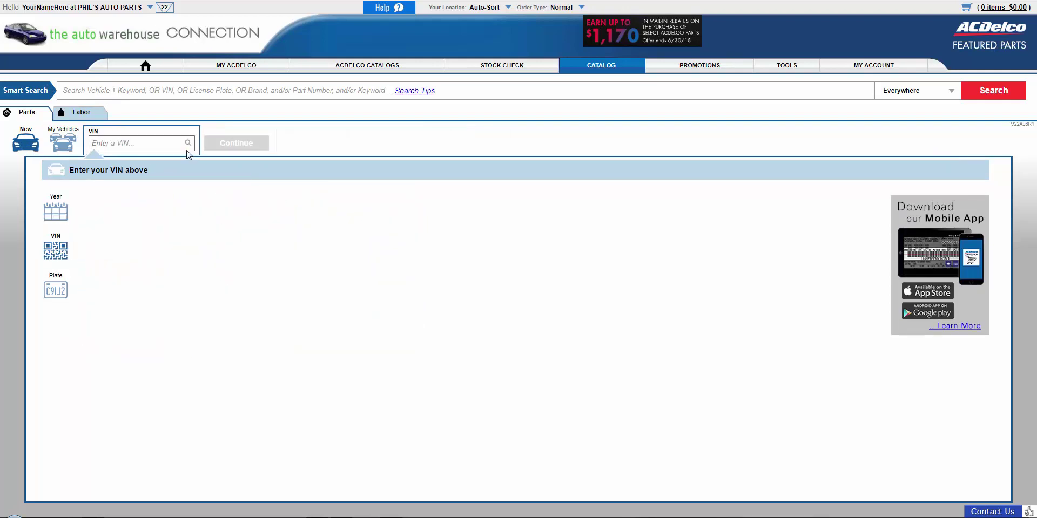
pyautogui.click(26, 142)
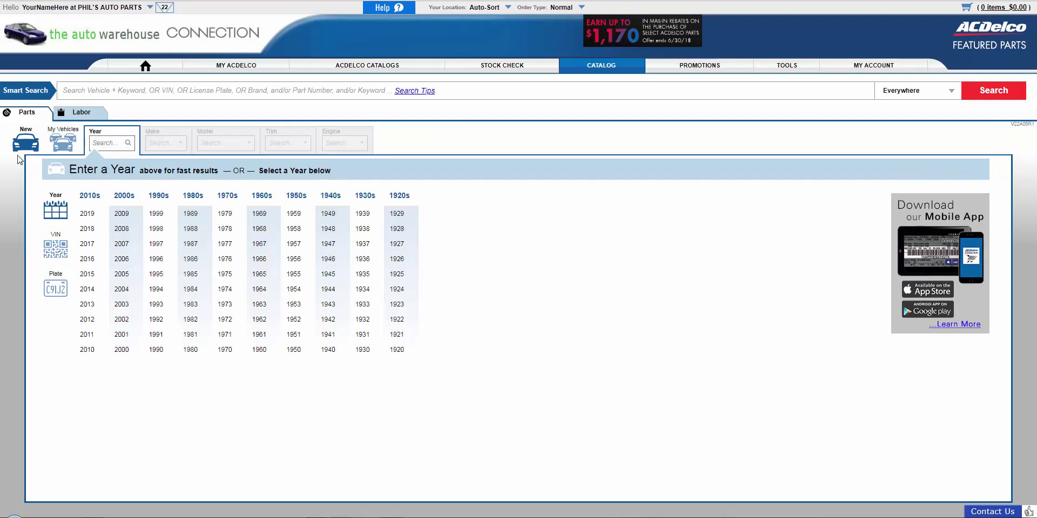
# Favorite the 2006 Jeep Wrangler, move the 2018 Dodge Challenger to the top, and start a VIN lookup.
pyautogui.click(64, 143)
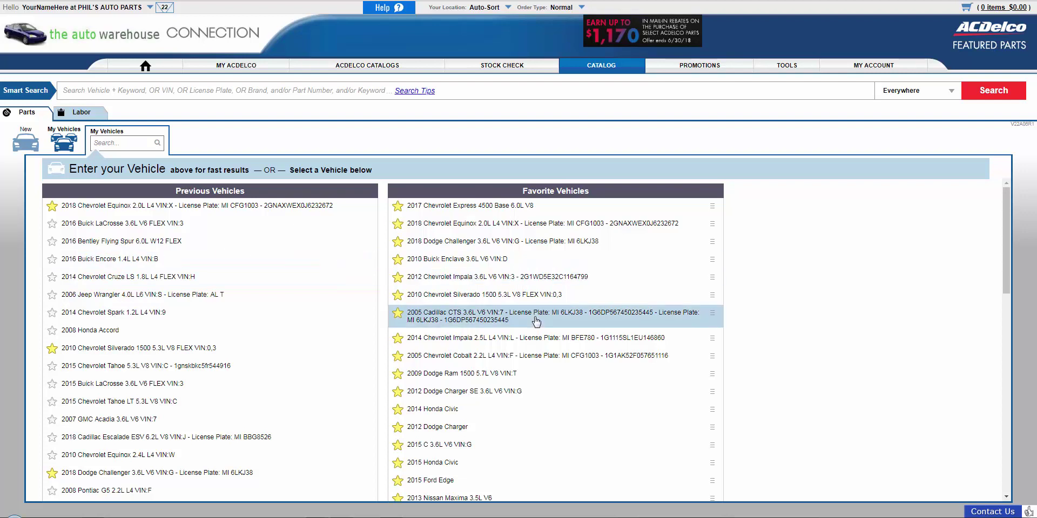
pyautogui.click(80, 259)
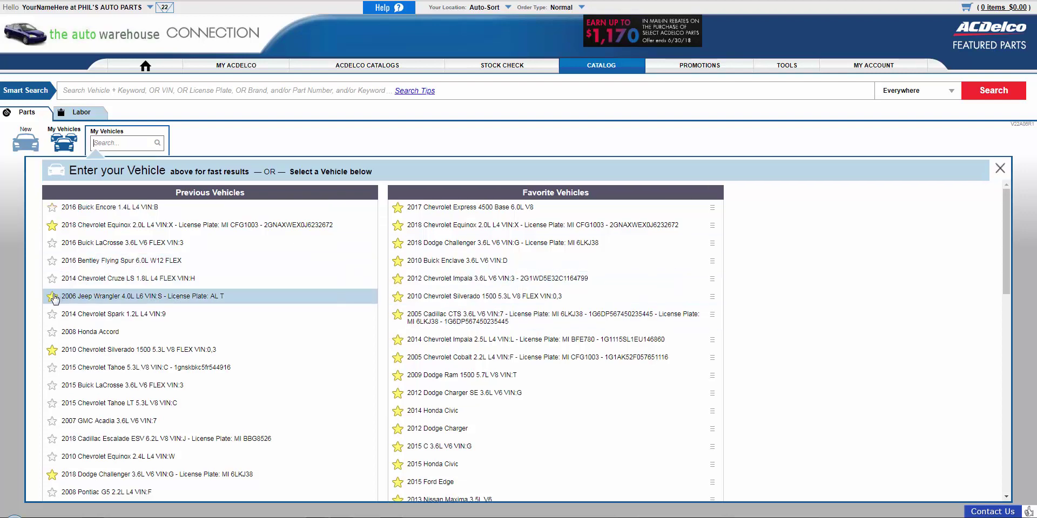
pyautogui.click(53, 297)
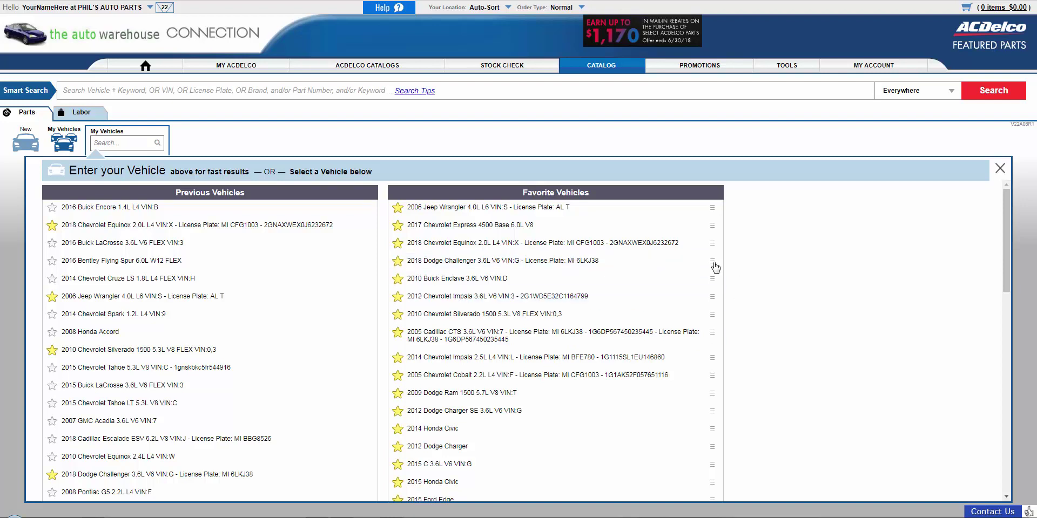
pyautogui.moveTo(632, 264); pyautogui.dragTo(630, 211)
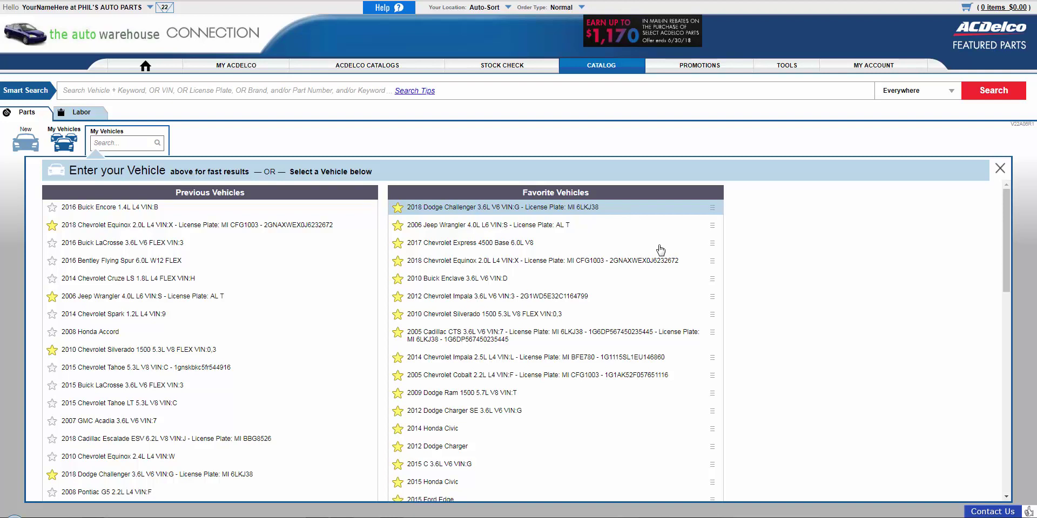
pyautogui.click(25, 141)
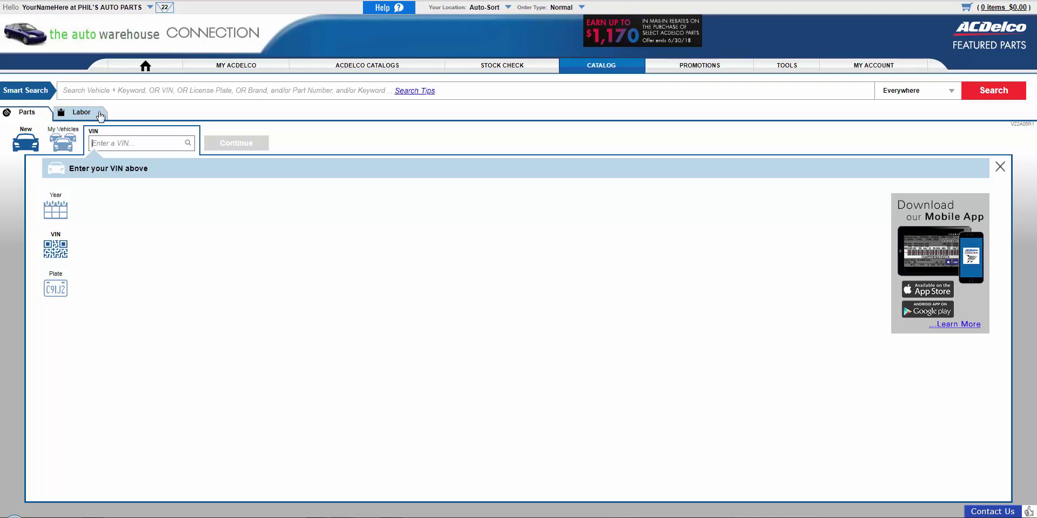
# Find the vehicle for the Michigan plate through Smart Search, then dismiss the suggestions.
pyautogui.click(102, 92)
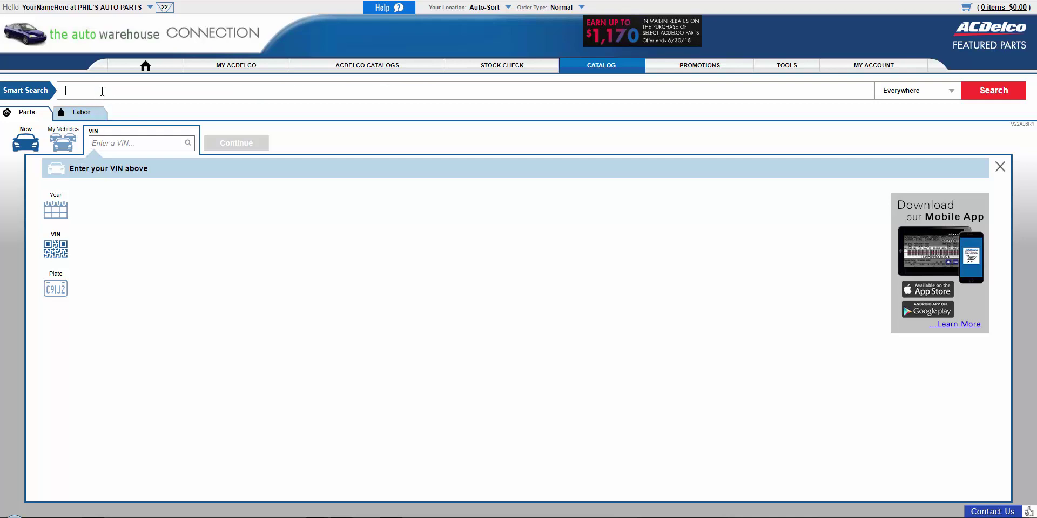
pyautogui.write('mi')
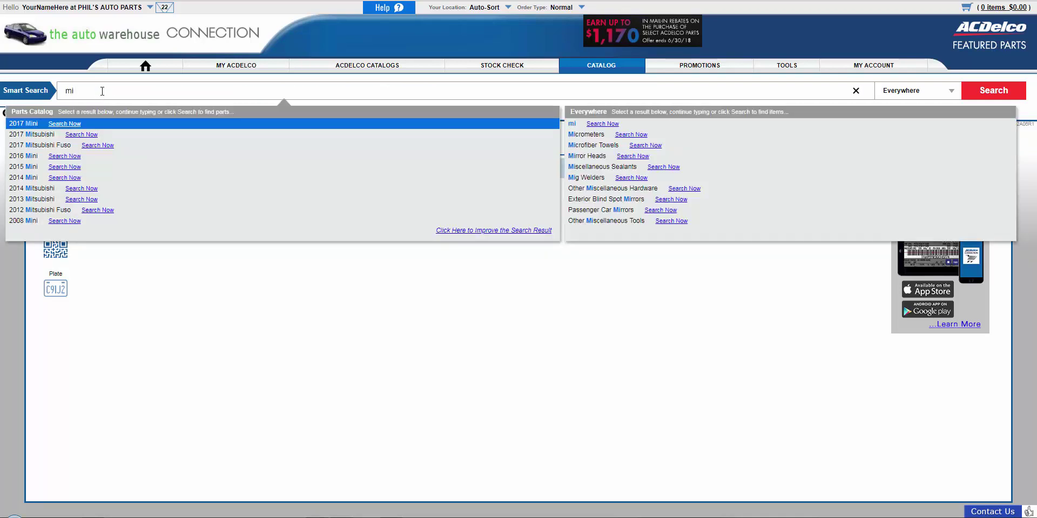
pyautogui.write(' cfg1003')
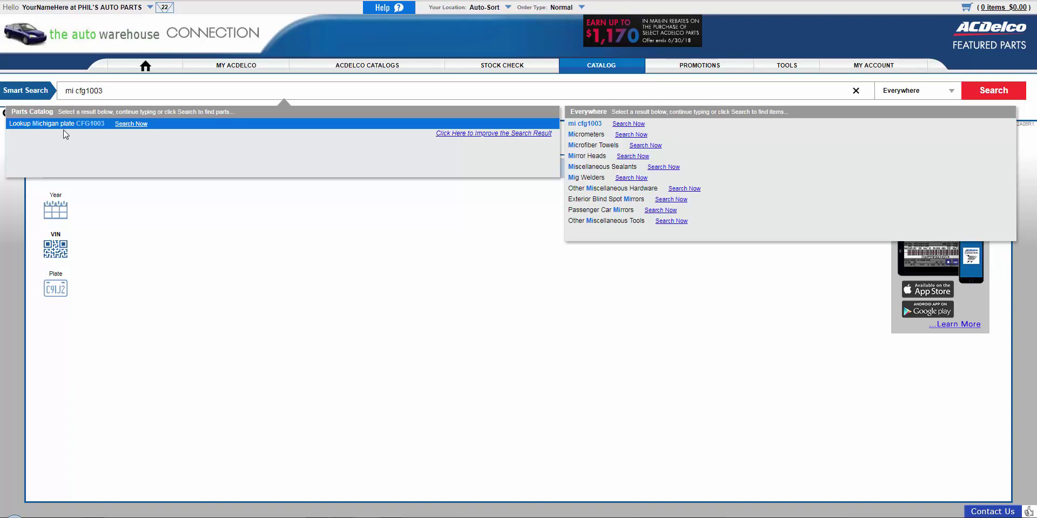
pyautogui.click(138, 125)
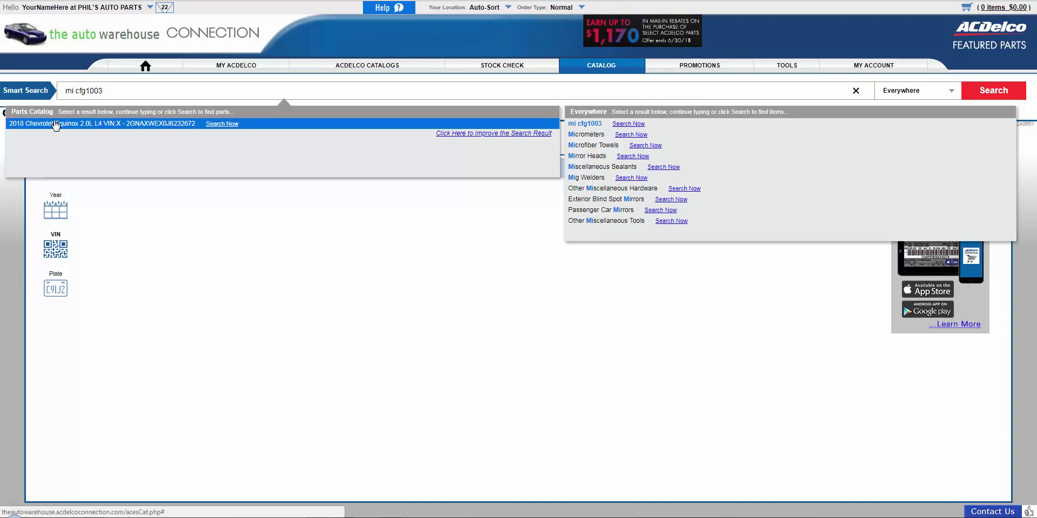
pyautogui.click(206, 129)
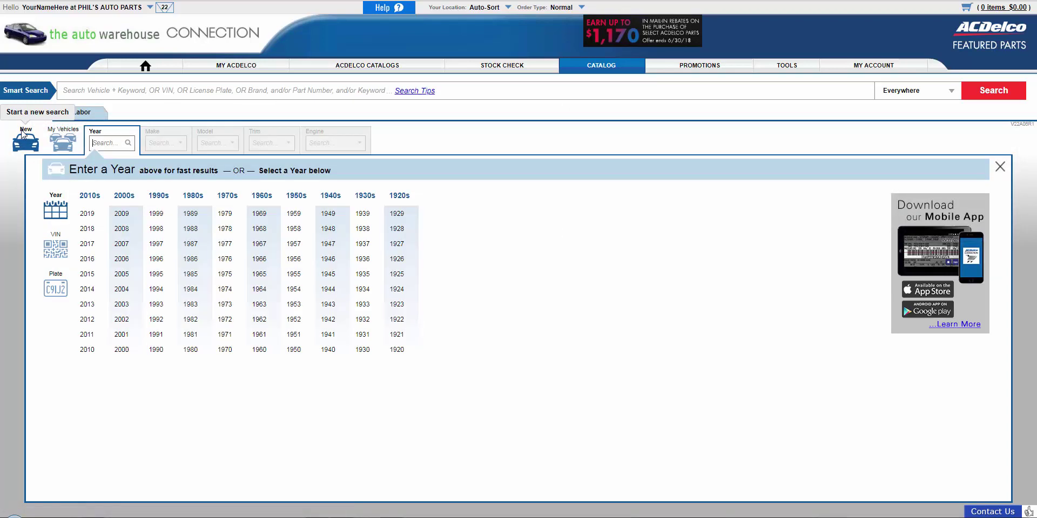
# Look up the same plate via Plate lookup to find the 2018 Chevrolet Equinox, then start fresh.
pyautogui.click(56, 289)
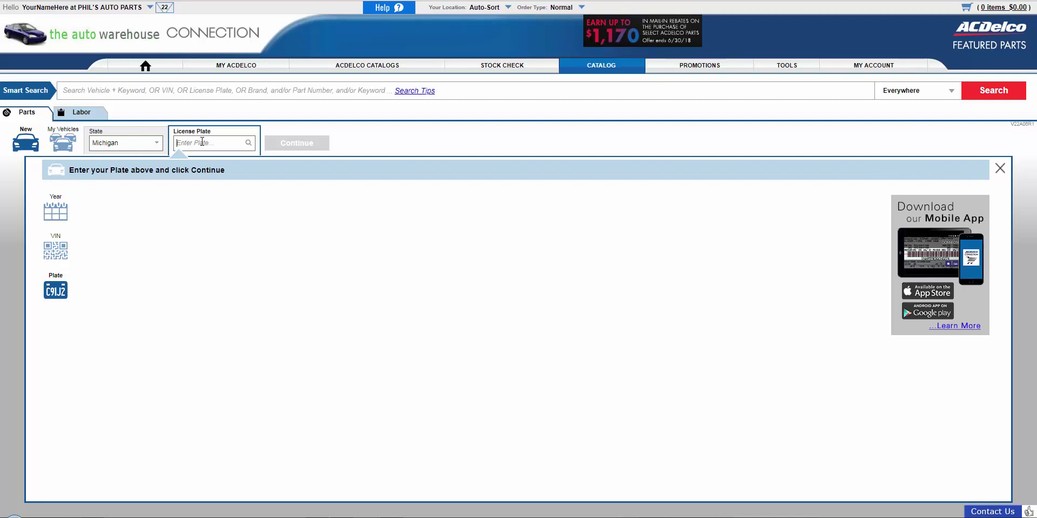
pyautogui.write('CFG1003')
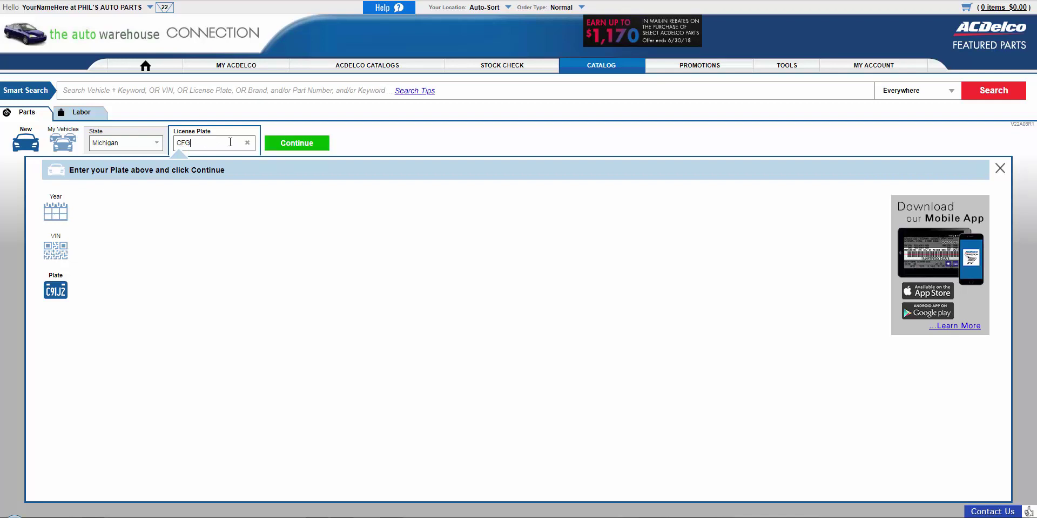
pyautogui.press('Return')
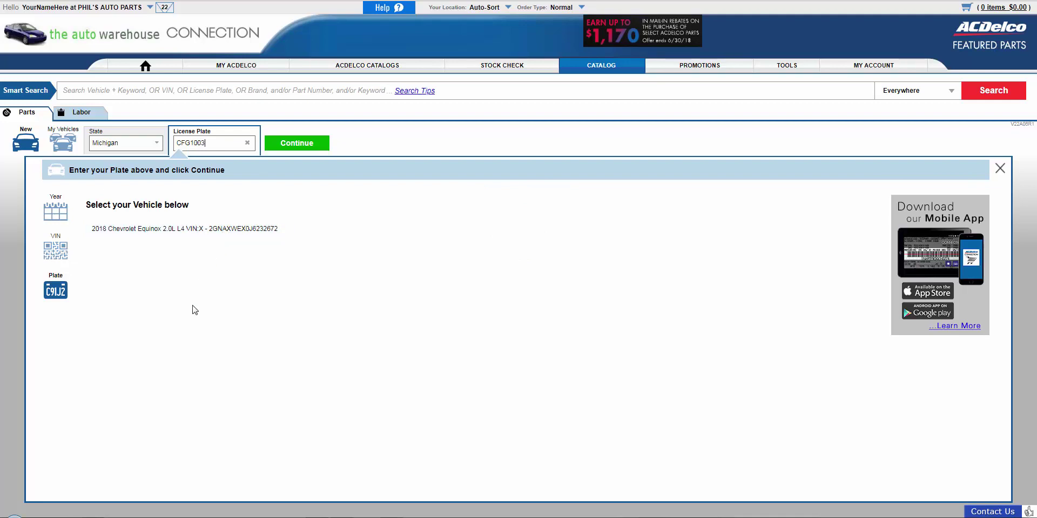
pyautogui.click(20, 143)
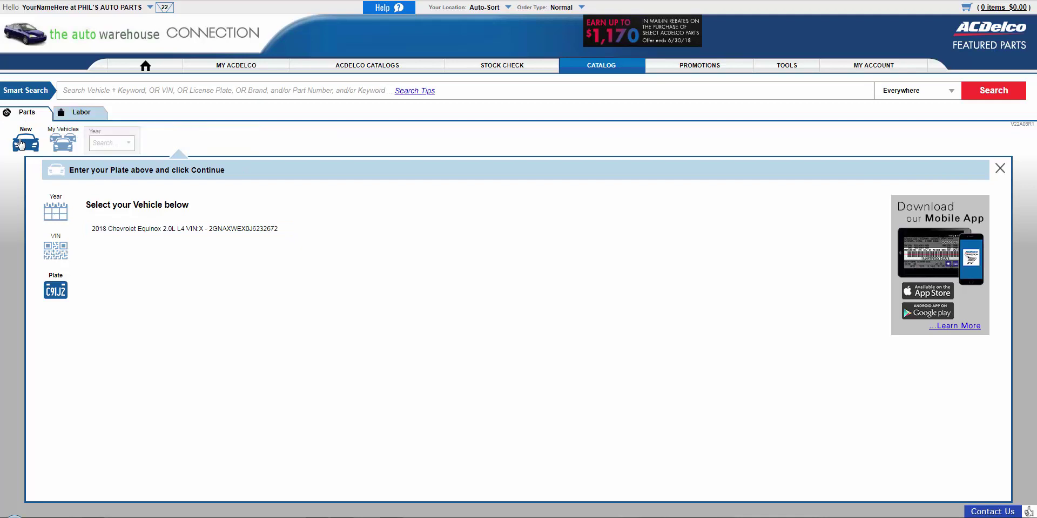
# Type '2013 chevrolet silverado' in Smart Search, clear it, then enter the shorthand '13 sil 5.3'.
pyautogui.click(81, 94)
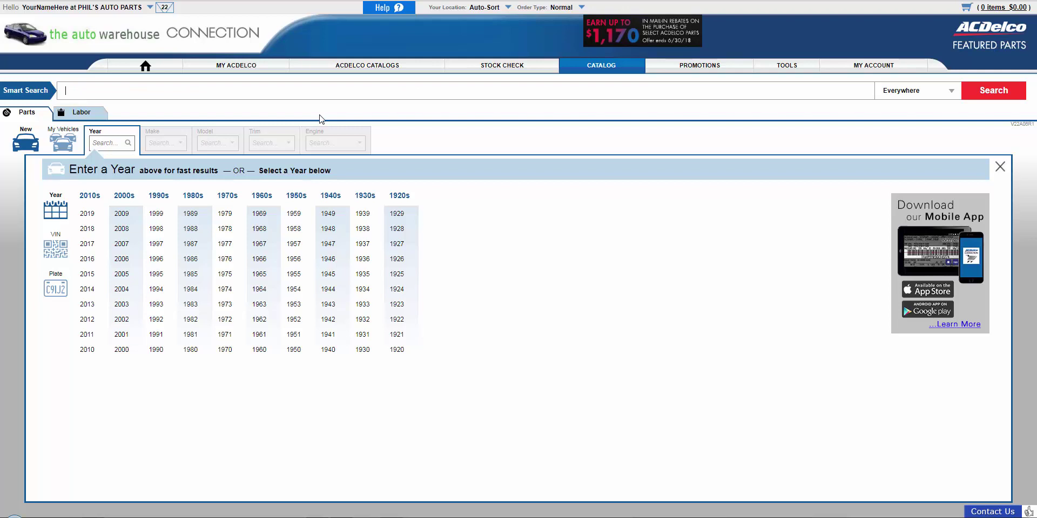
pyautogui.write('2013 ')
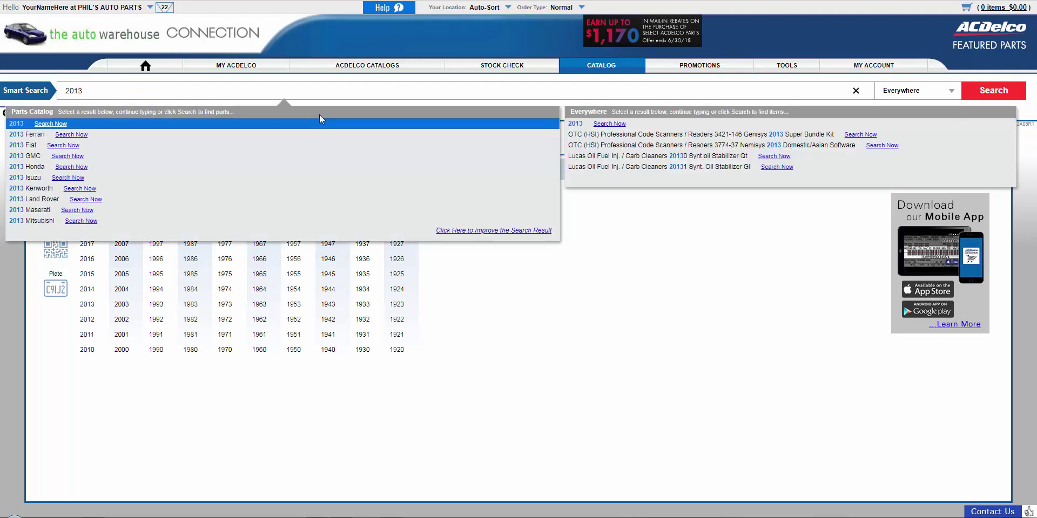
pyautogui.write('chevrole')
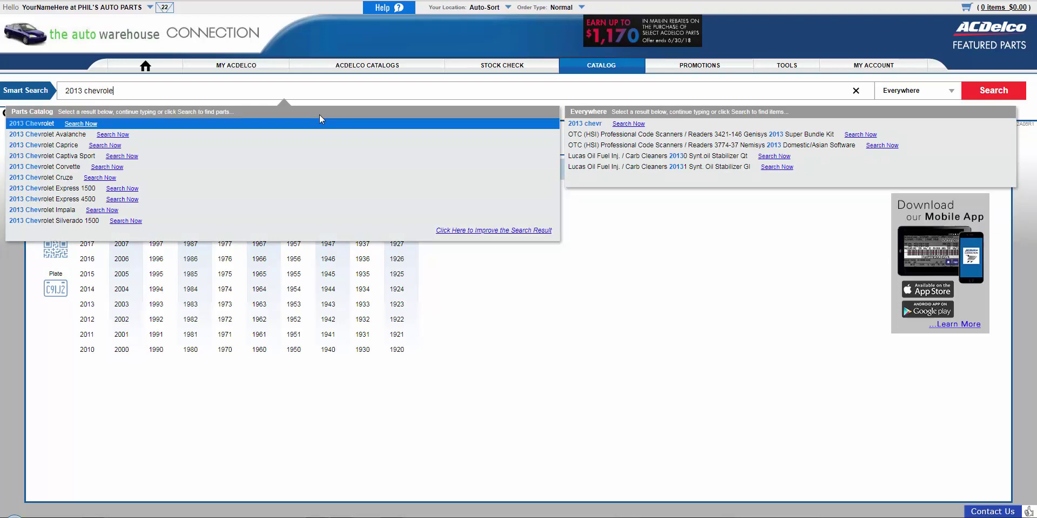
pyautogui.write('t soi')
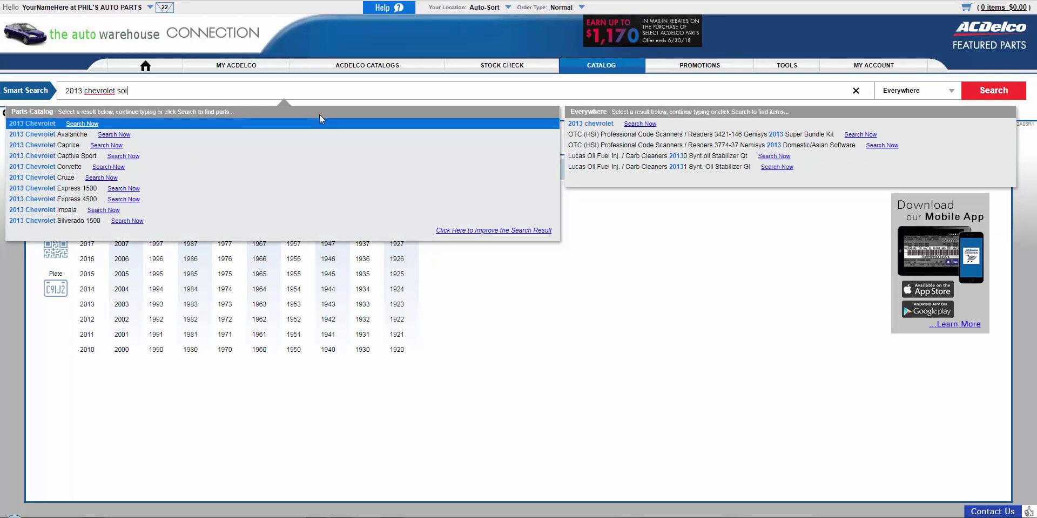
pyautogui.press('BackSpace')
pyautogui.press('BackSpace')
pyautogui.write('ilverado')
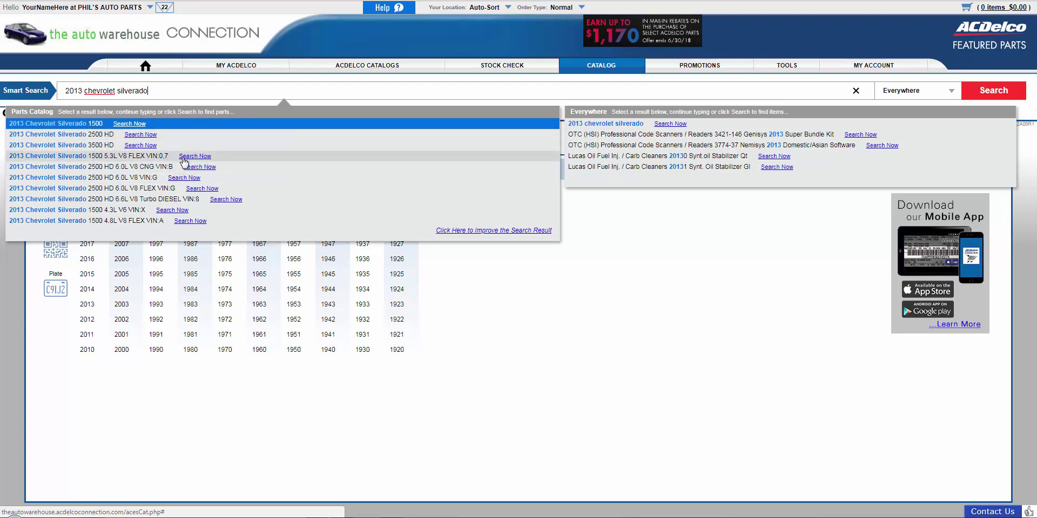
pyautogui.press('BackSpace')
pyautogui.press('BackSpace')
pyautogui.press('BackSpace')
pyautogui.press('BackSpace')
pyautogui.press('BackSpace')
pyautogui.press('BackSpace')
pyautogui.press('BackSpace')
pyautogui.press('BackSpace')
pyautogui.press('BackSpace')
pyautogui.press('BackSpace')
pyautogui.press('BackSpace')
pyautogui.press('BackSpace')
pyautogui.press('BackSpace')
pyautogui.press('BackSpace')
pyautogui.press('BackSpace')
pyautogui.press('BackSpace')
pyautogui.press('BackSpace')
pyautogui.press('BackSpace')
pyautogui.press('BackSpace')
pyautogui.press('BackSpace')
pyautogui.write('13 sil')
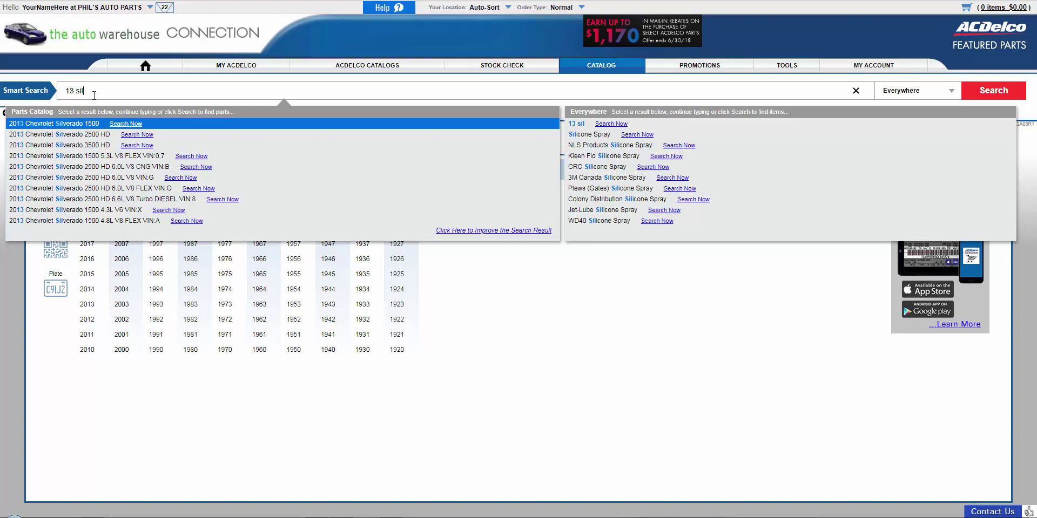
pyautogui.write(' 5.3')
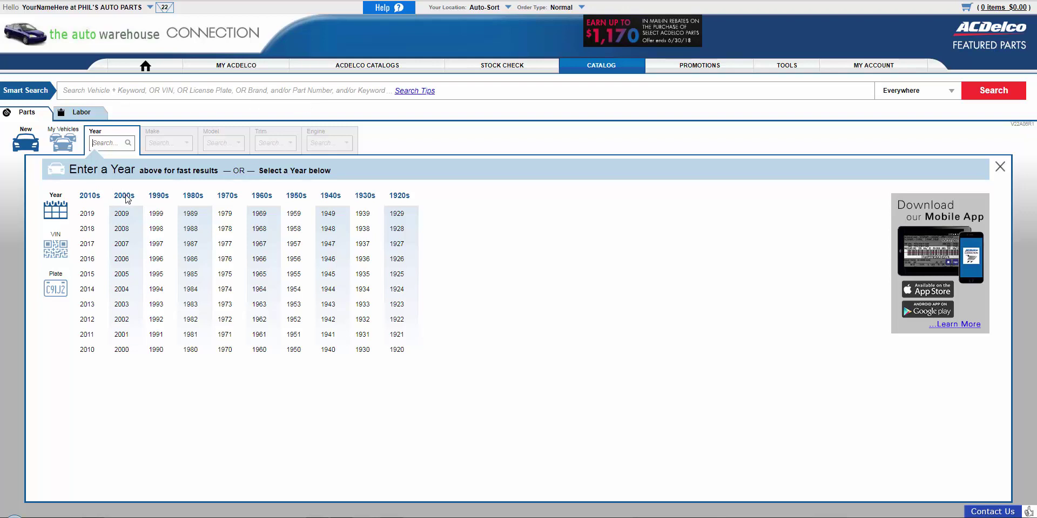
# Dismiss the Smart Search suggestions by focusing the Year search box.
pyautogui.click(133, 147)
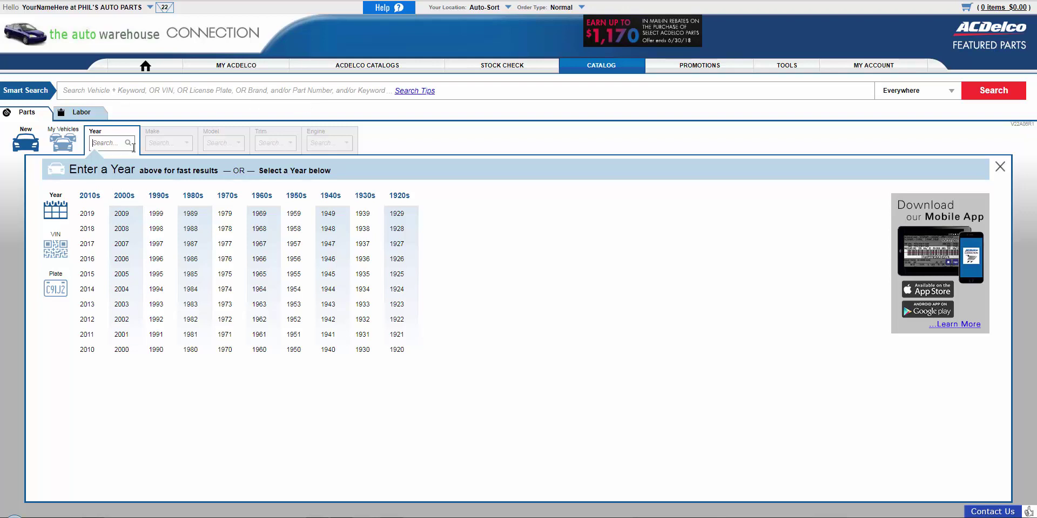